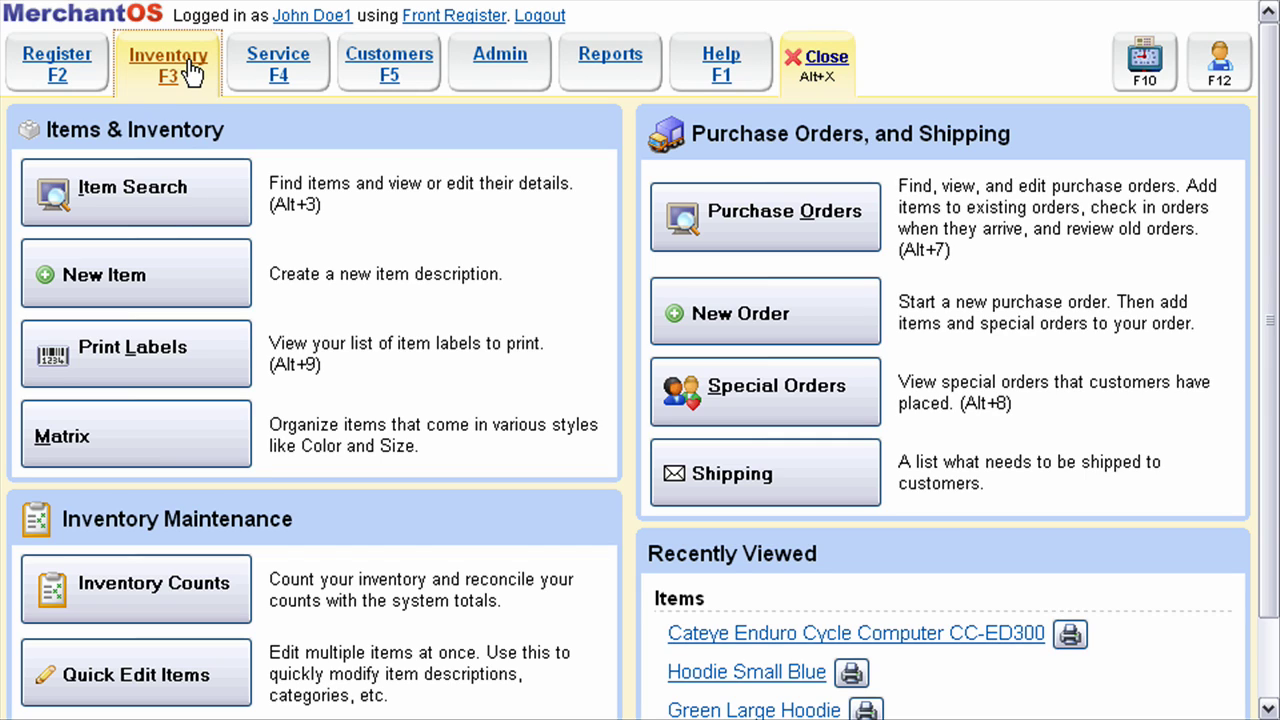
Step: Open the Item Matrices list from the Inventory area
{"action": "left_click", "coordinate": [151, 445]}
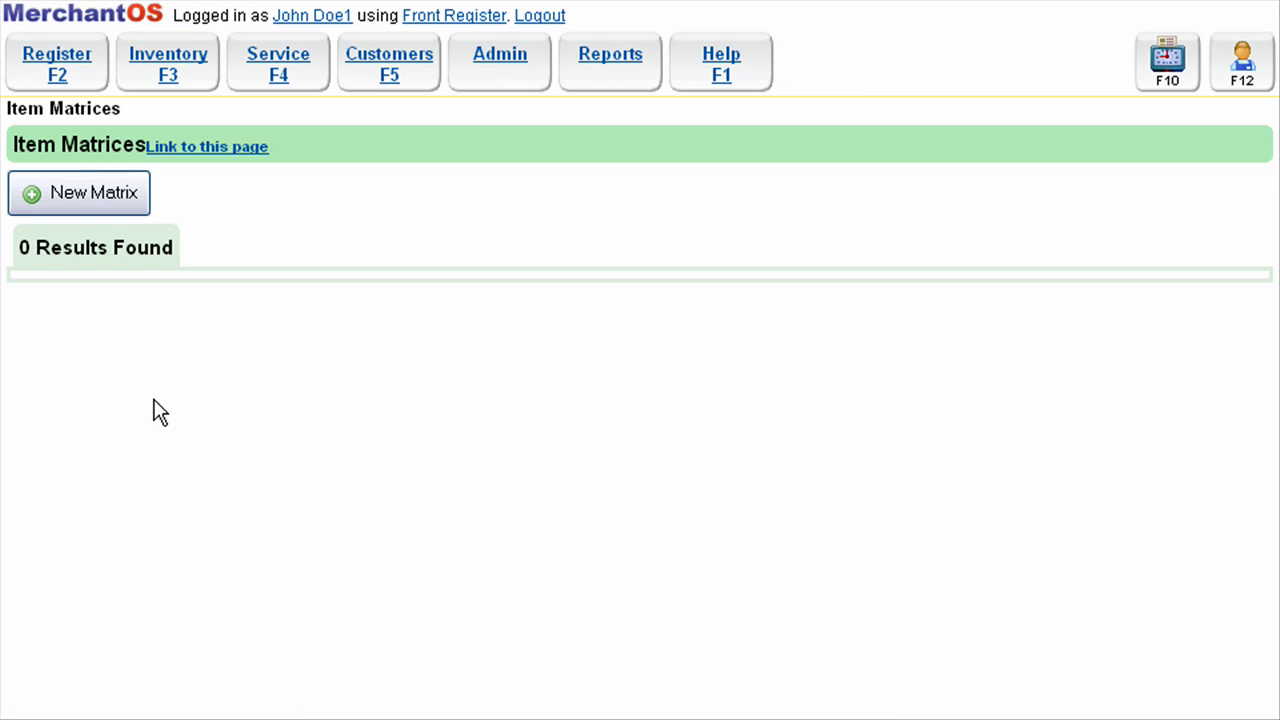
Step: Create a new matrix described 'Hoodie Sweatshirt' with the Color/Size matrix type
{"action": "left_click", "coordinate": [90, 195]}
{"action": "type", "text": "Hoo"}
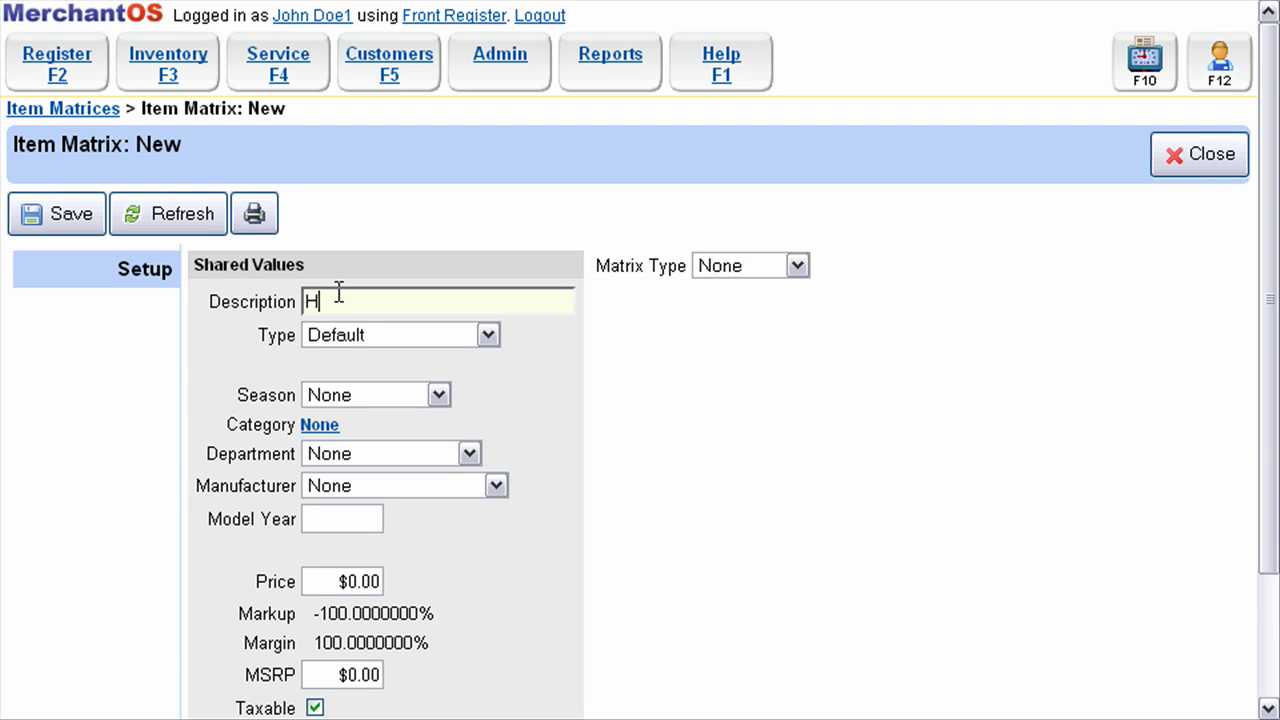
{"action": "type", "text": "die Sweatshirt"}
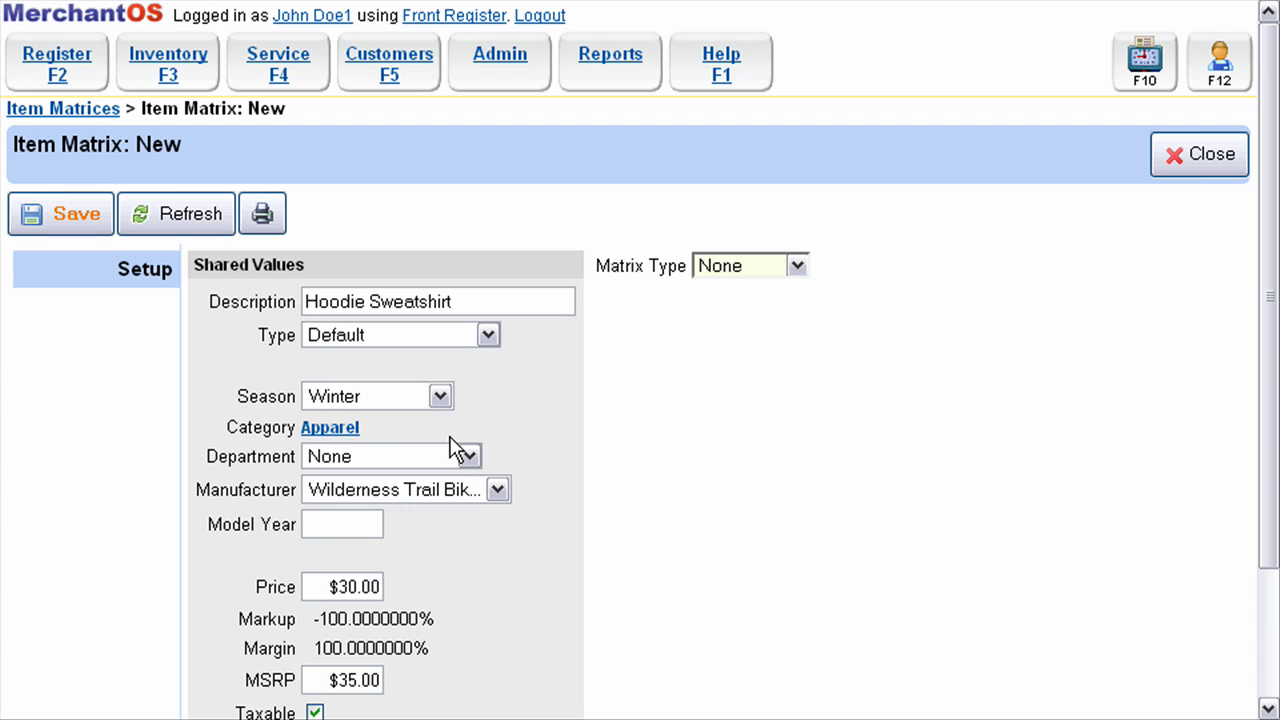
{"action": "left_click", "coordinate": [750, 272]}
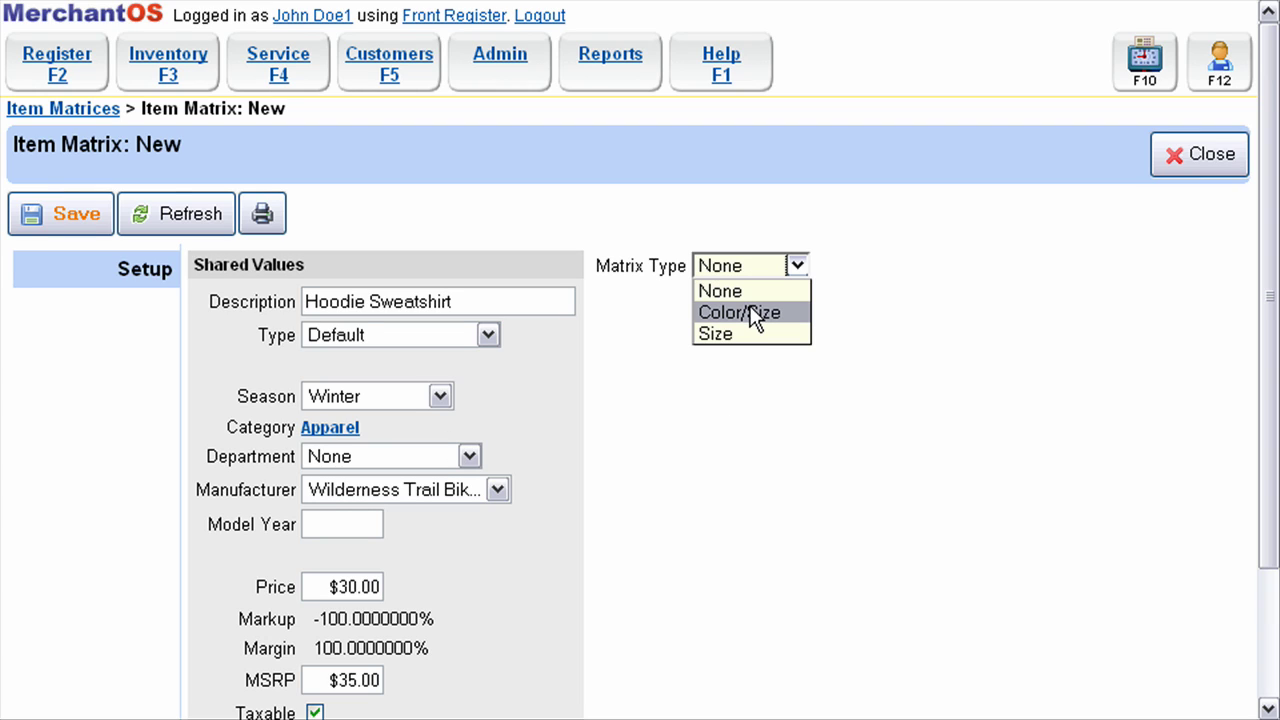
{"action": "left_click", "coordinate": [755, 318]}
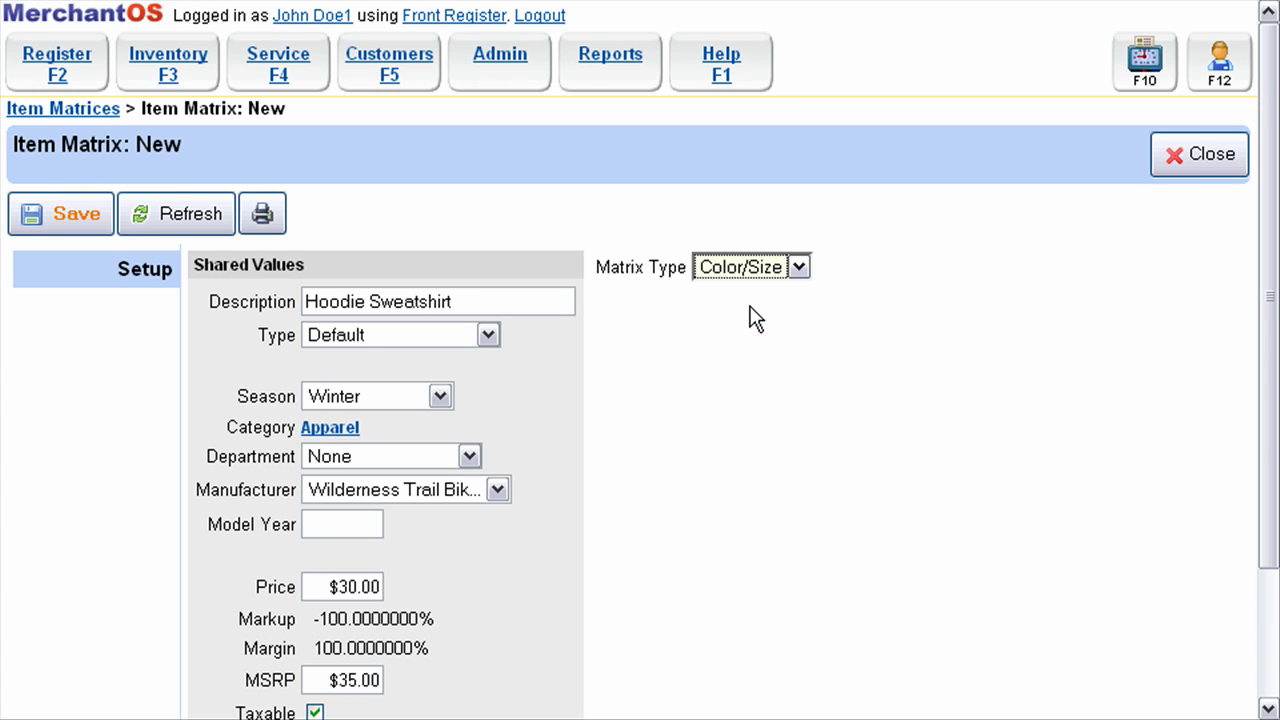
Step: Save the matrix and enter the colors Blue, Red and Yellow
{"action": "left_click", "coordinate": [83, 213]}
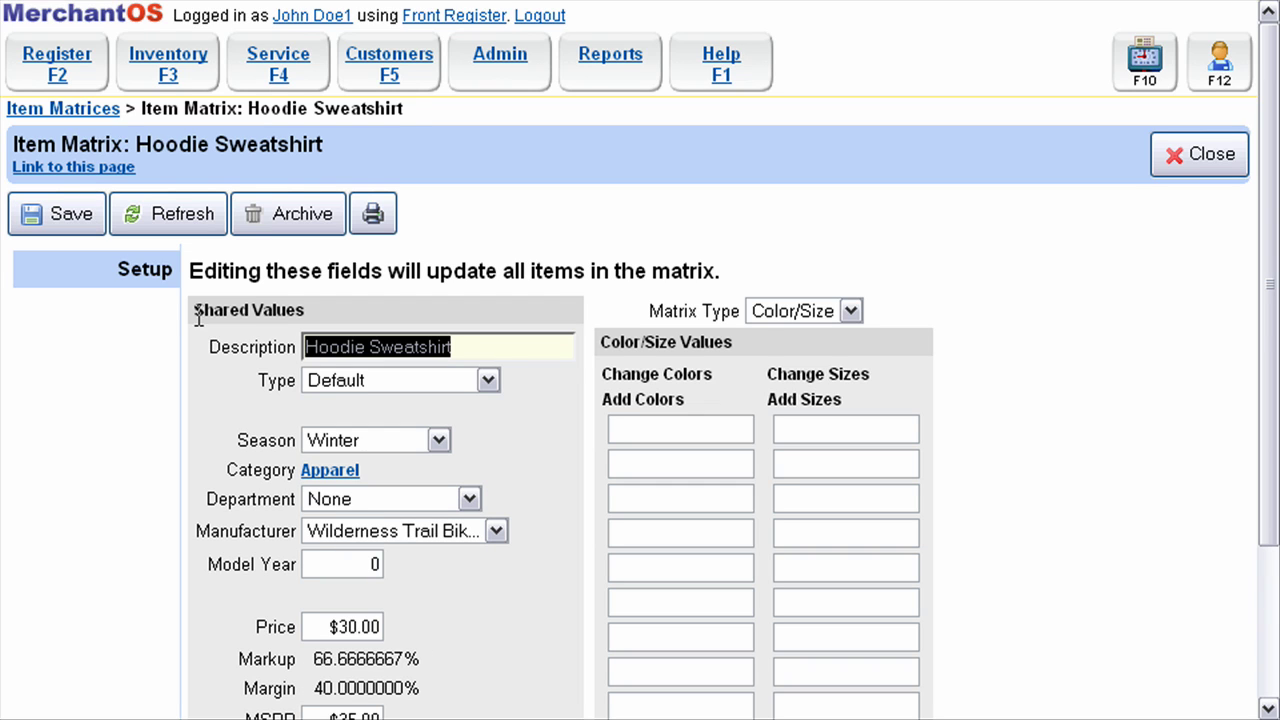
{"action": "left_click", "coordinate": [647, 430]}
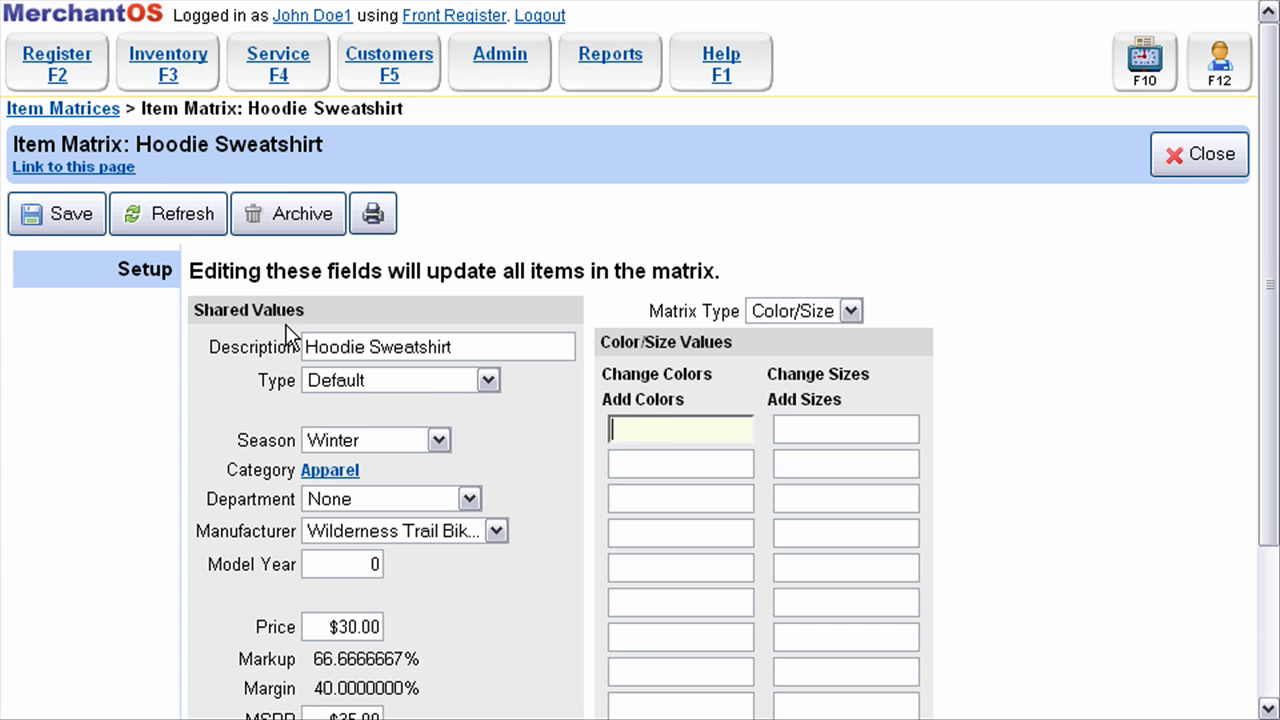
{"action": "type", "text": "Blue"}
{"action": "key", "text": "Tab"}
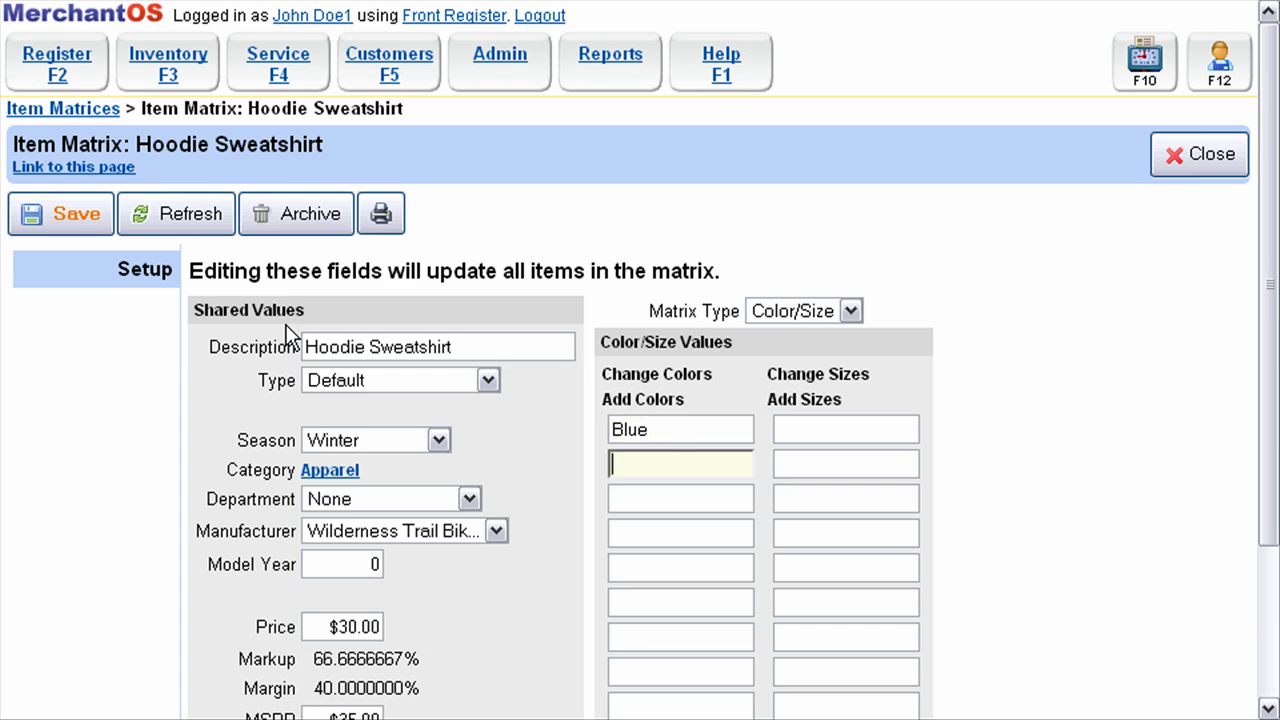
{"action": "type", "text": "Red"}
{"action": "key", "text": "Tab"}
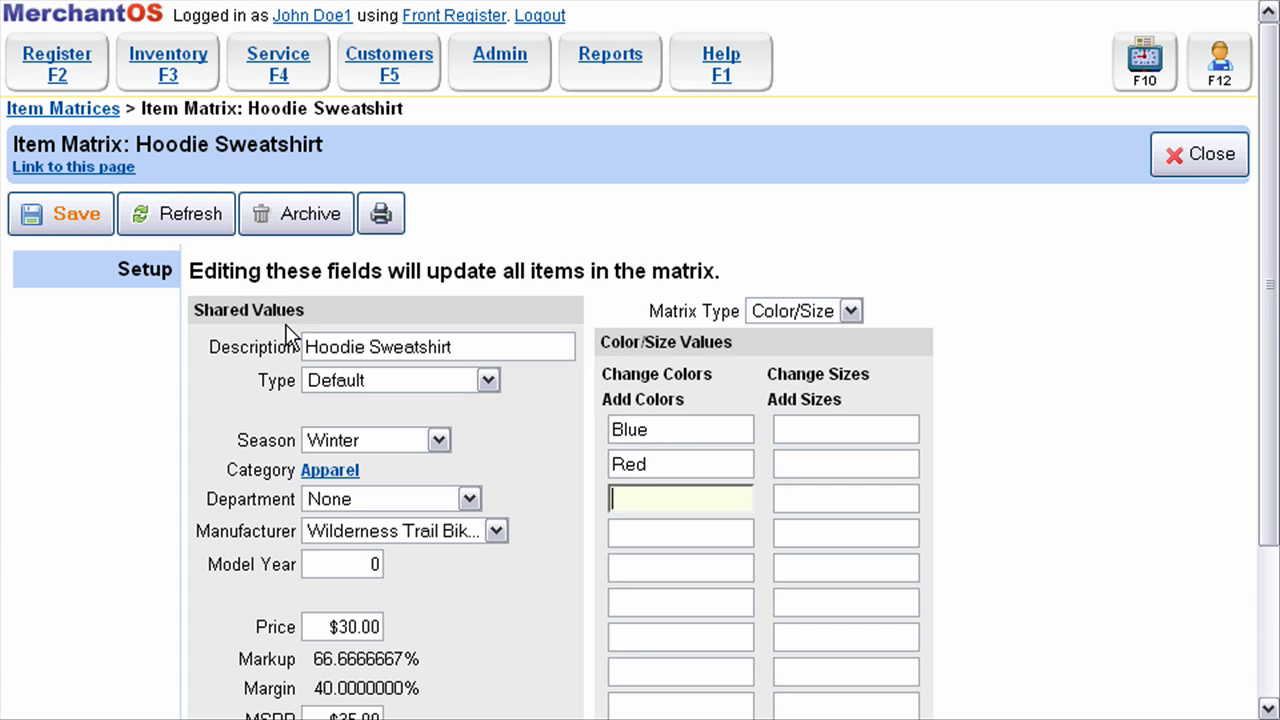
{"action": "type", "text": "Yellow"}
Step: Enter the sizes Small, Medium and Large, then save
{"action": "left_click", "coordinate": [857, 430]}
{"action": "type", "text": "Smal"}
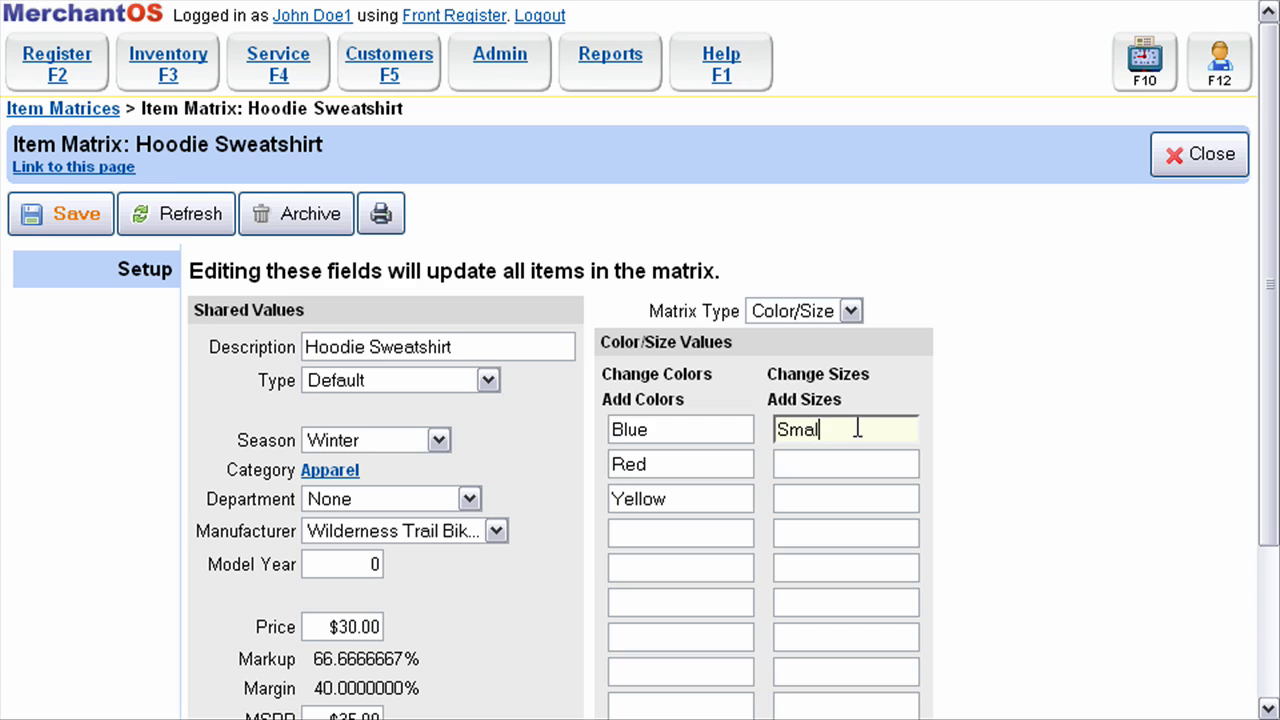
{"action": "type", "text": "l"}
{"action": "key", "text": "Tab"}
{"action": "type", "text": "Mediu"}
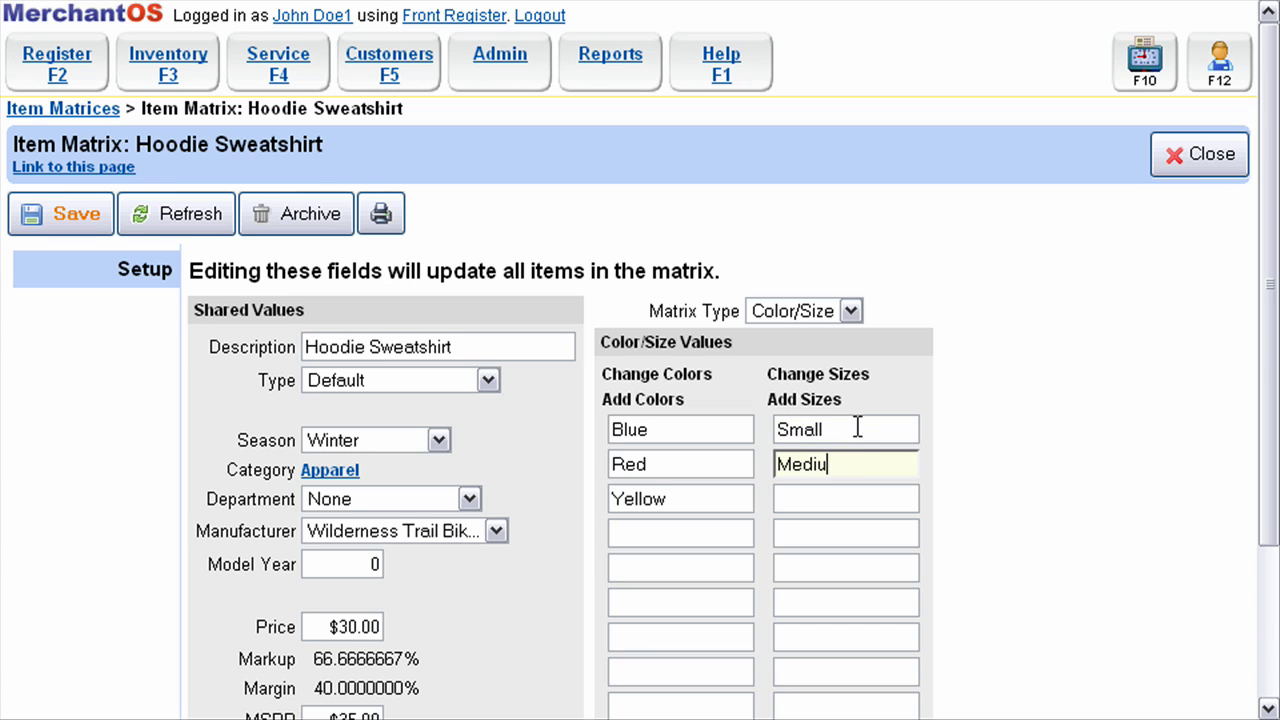
{"action": "type", "text": "m"}
{"action": "key", "text": "Tab"}
{"action": "type", "text": "Lar"}
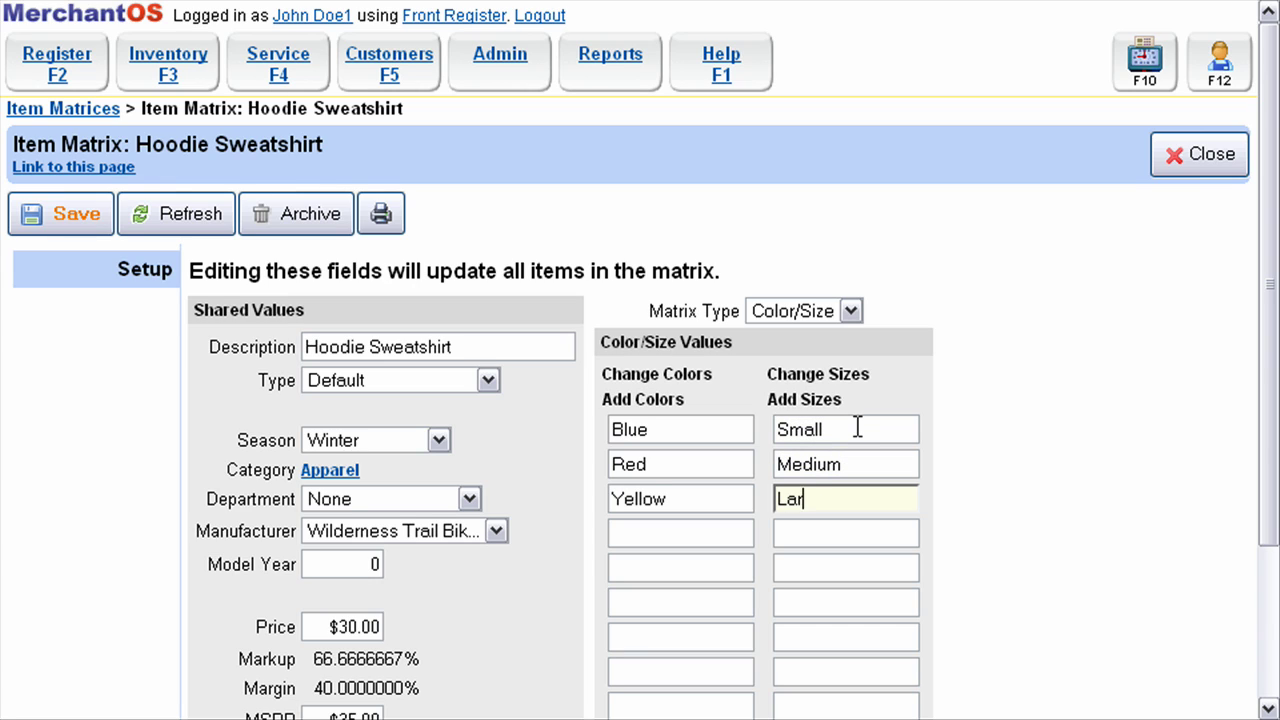
{"action": "type", "text": "ge"}
{"action": "left_click", "coordinate": [99, 211]}
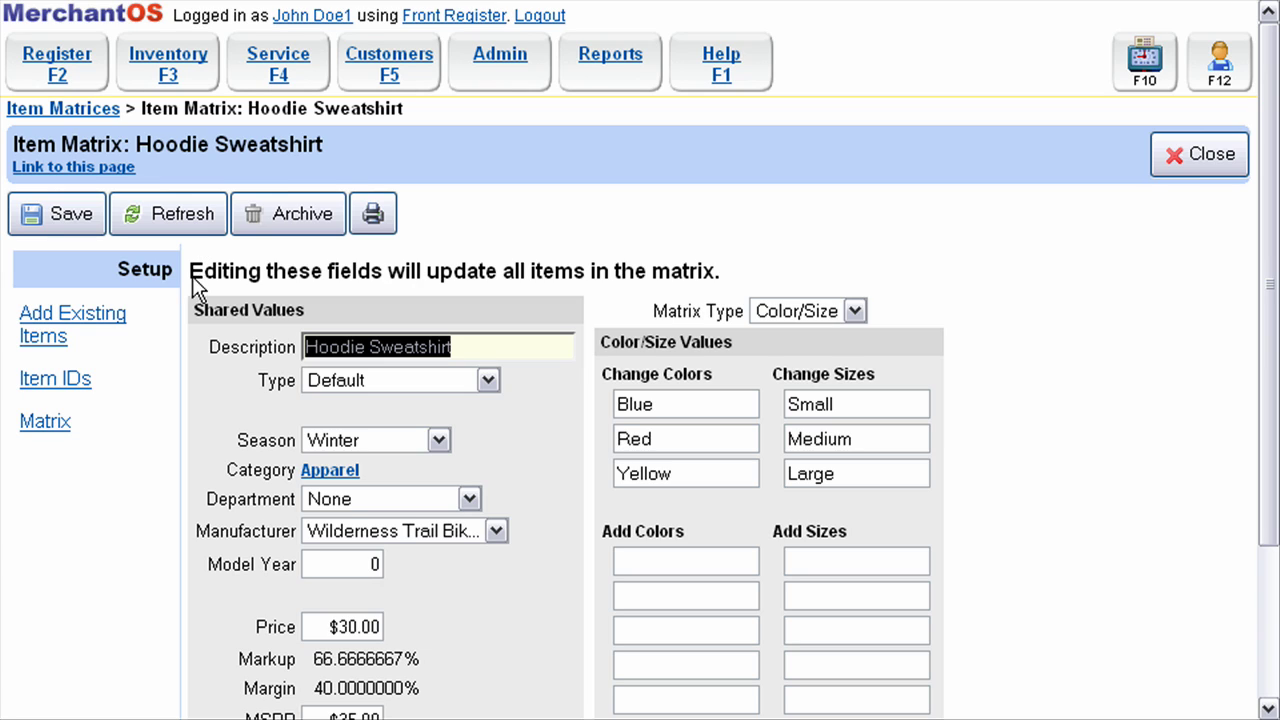
Step: Search 'hoodie' and add Green Large Hoodie and Hoodie Small Blue to the matrix
{"action": "left_click", "coordinate": [70, 320]}
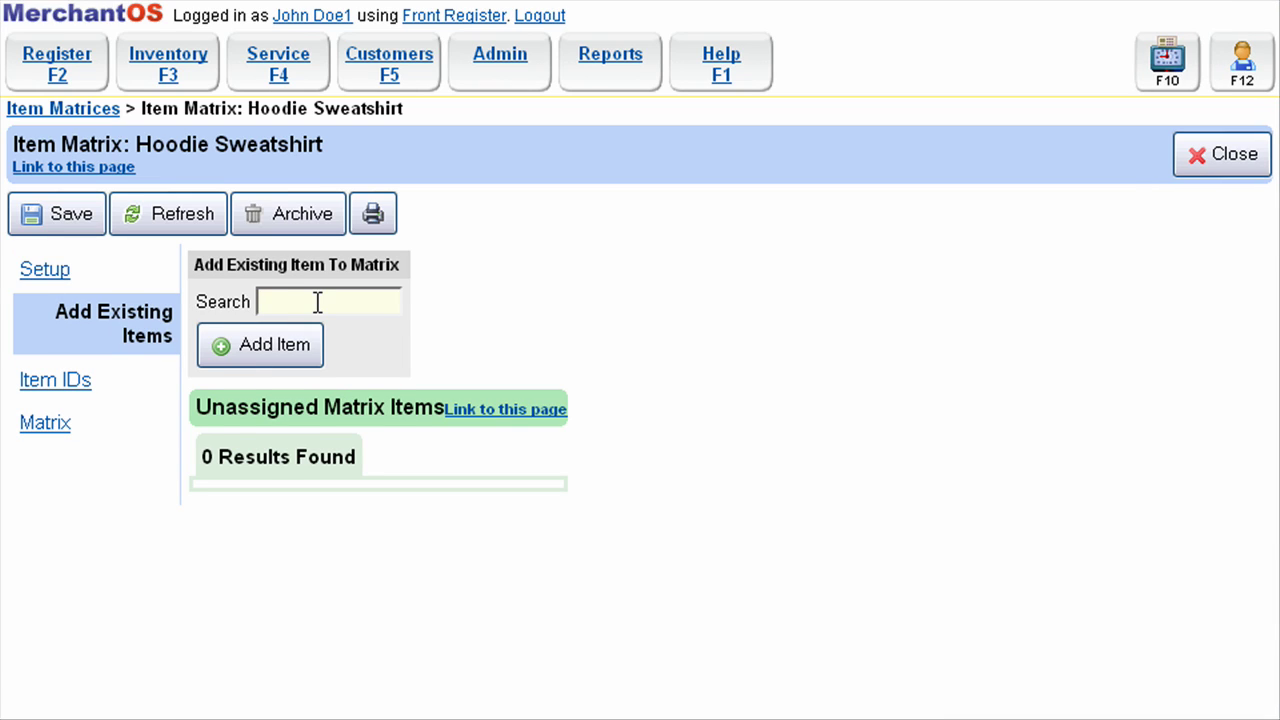
{"action": "type", "text": "hoodie"}
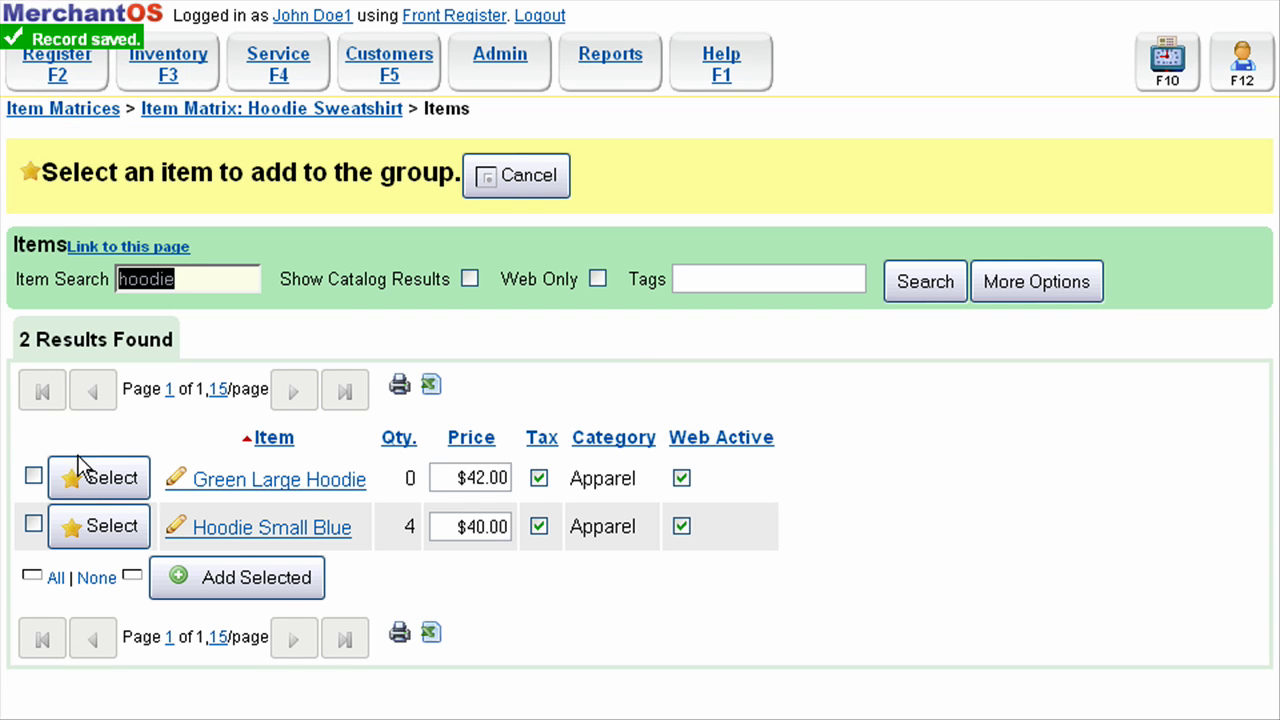
{"action": "left_click", "coordinate": [33, 477]}
{"action": "left_click", "coordinate": [33, 524]}
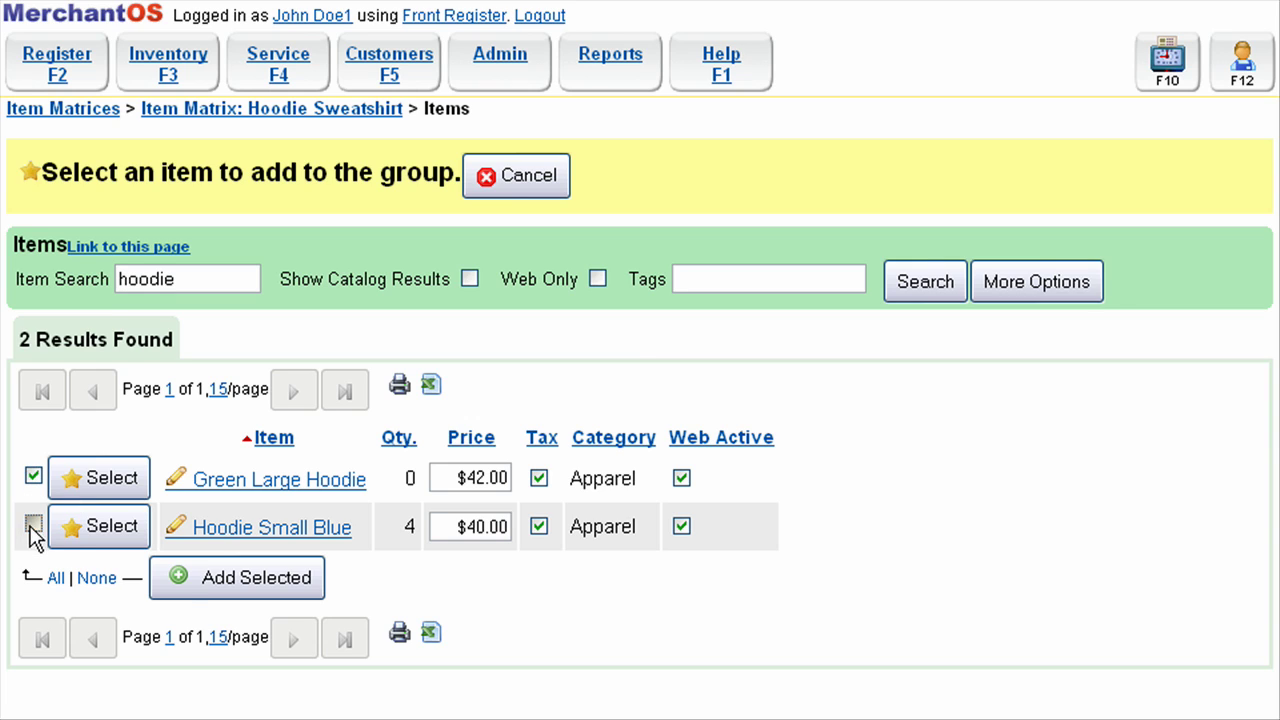
{"action": "left_click", "coordinate": [185, 583]}
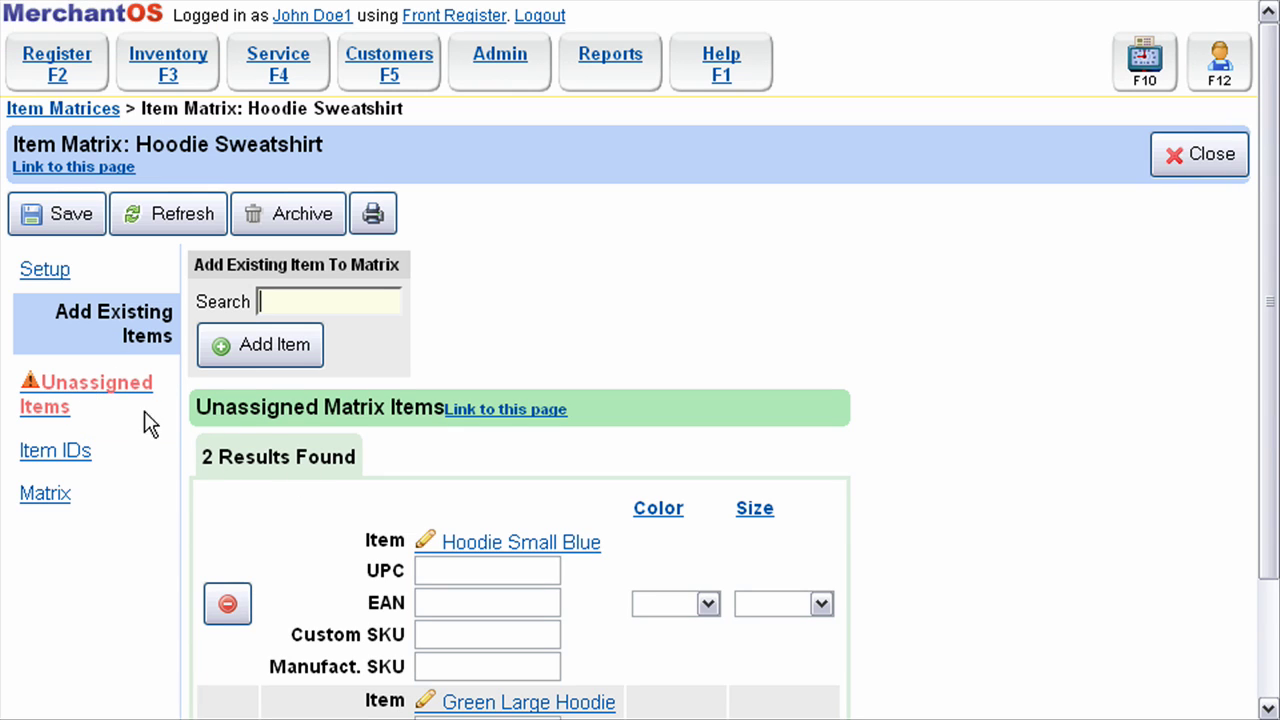
Step: Assign the unassigned hoodies to Blue/Small and Green/Large, then save
{"action": "left_click", "coordinate": [113, 394]}
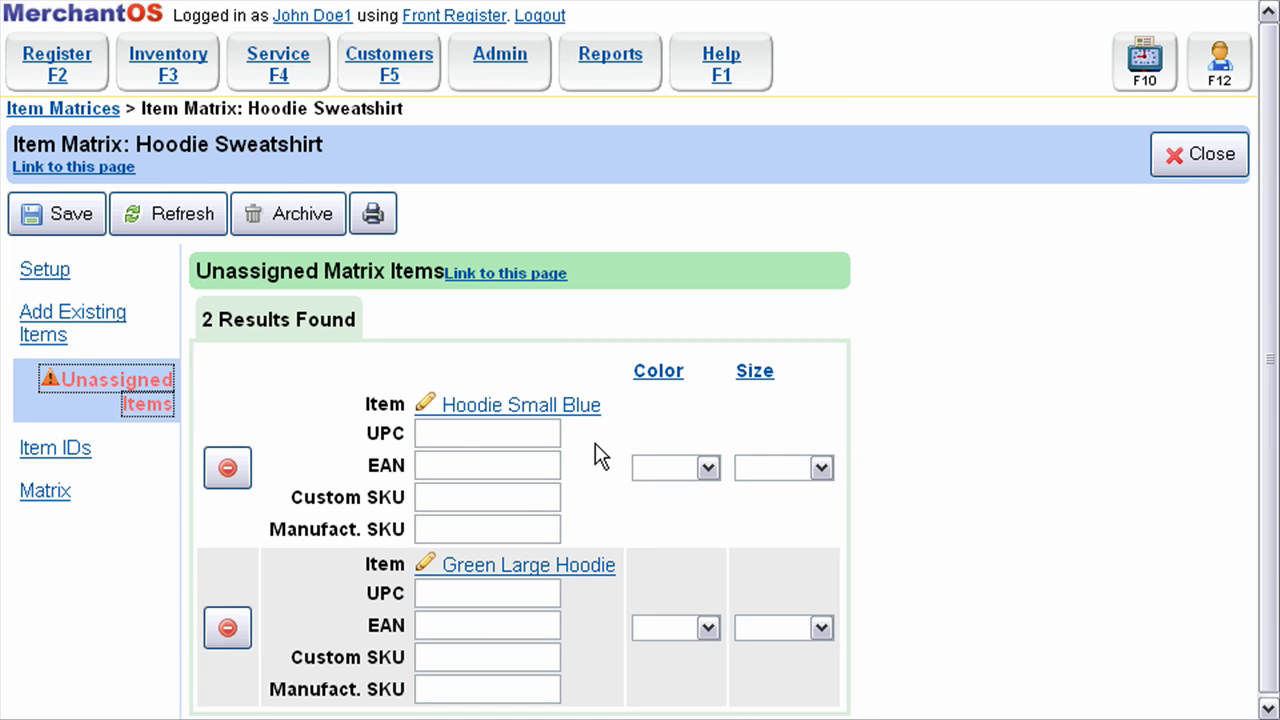
{"action": "left_click", "coordinate": [657, 467]}
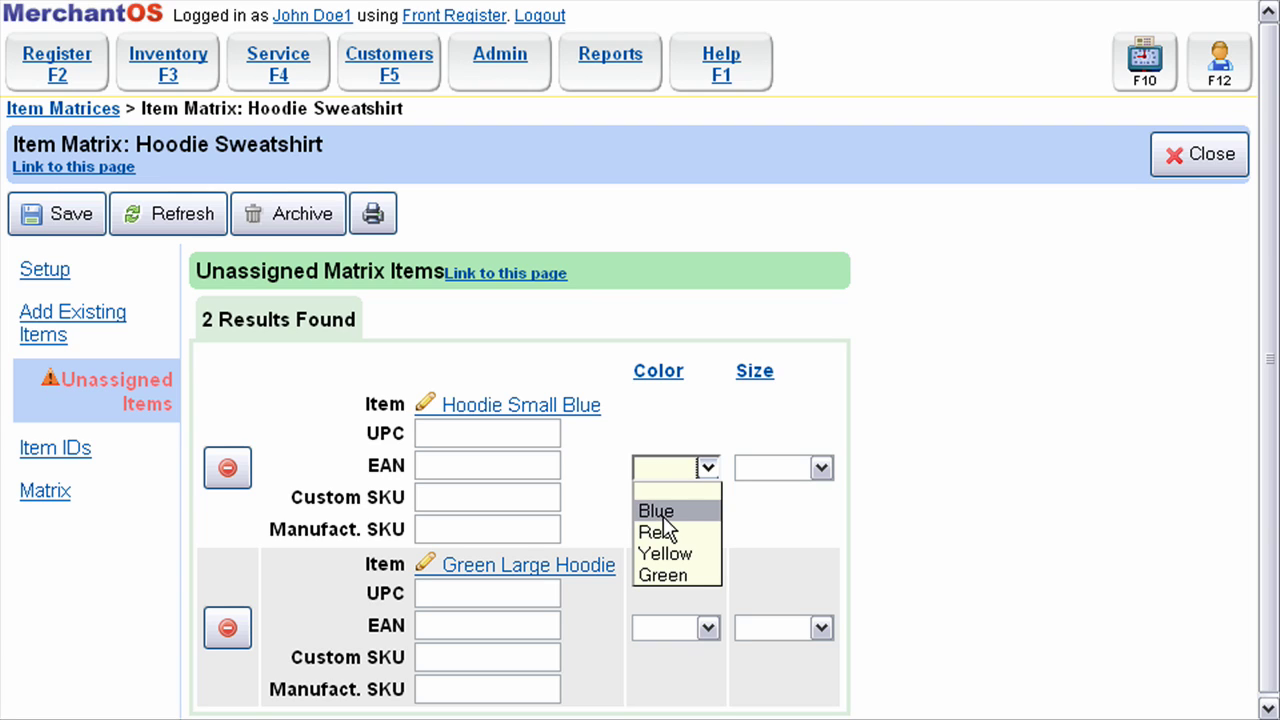
{"action": "left_click", "coordinate": [662, 531]}
{"action": "left_click", "coordinate": [796, 467]}
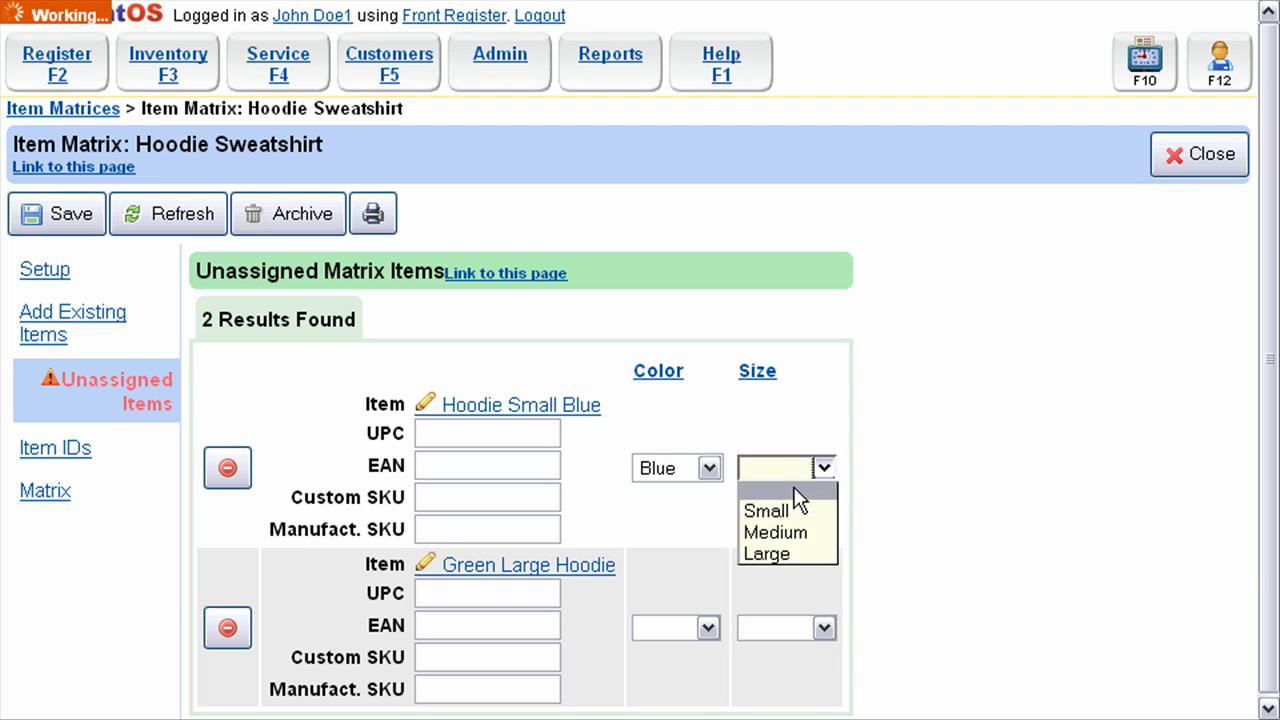
{"action": "left_click", "coordinate": [787, 509]}
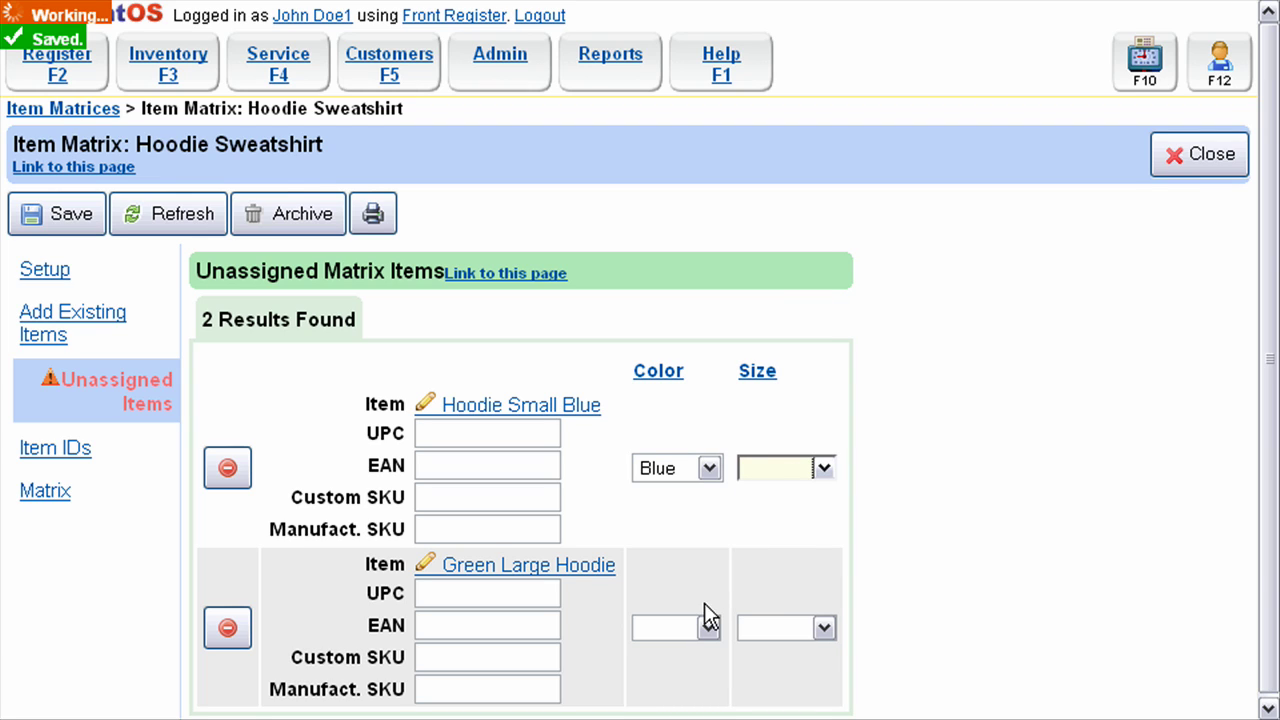
{"action": "left_click", "coordinate": [707, 628]}
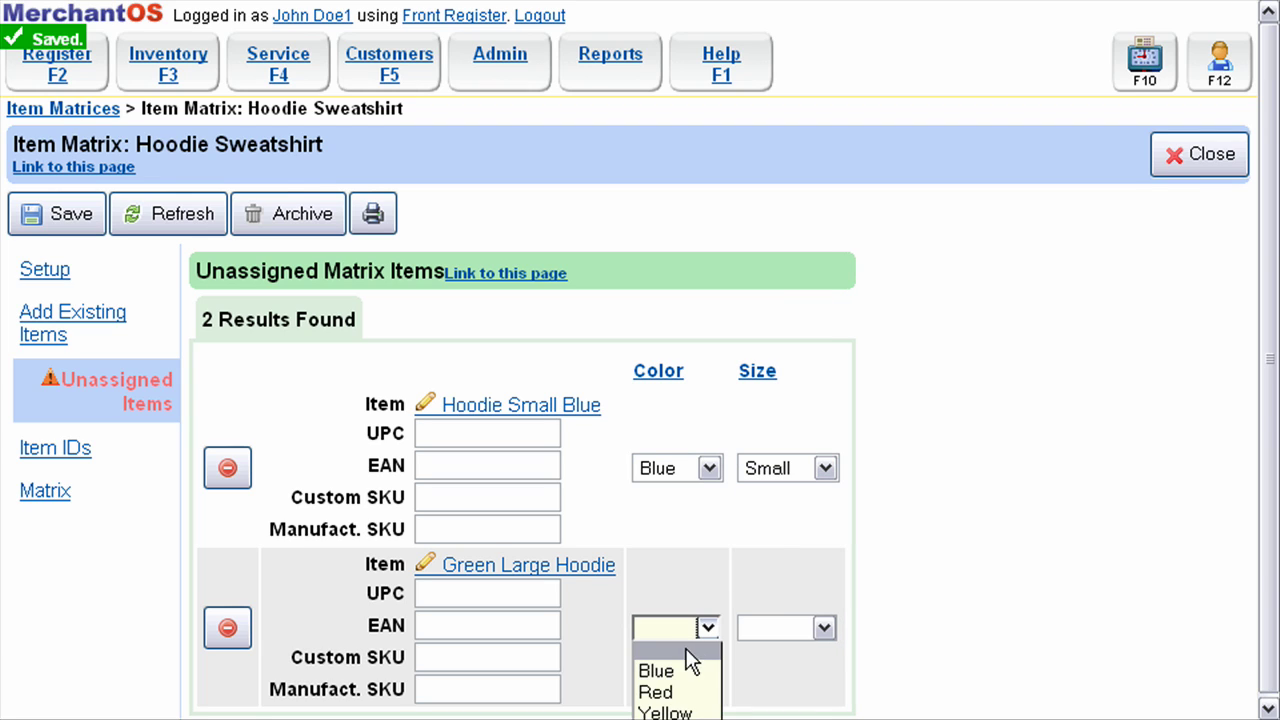
{"action": "left_click", "coordinate": [700, 709]}
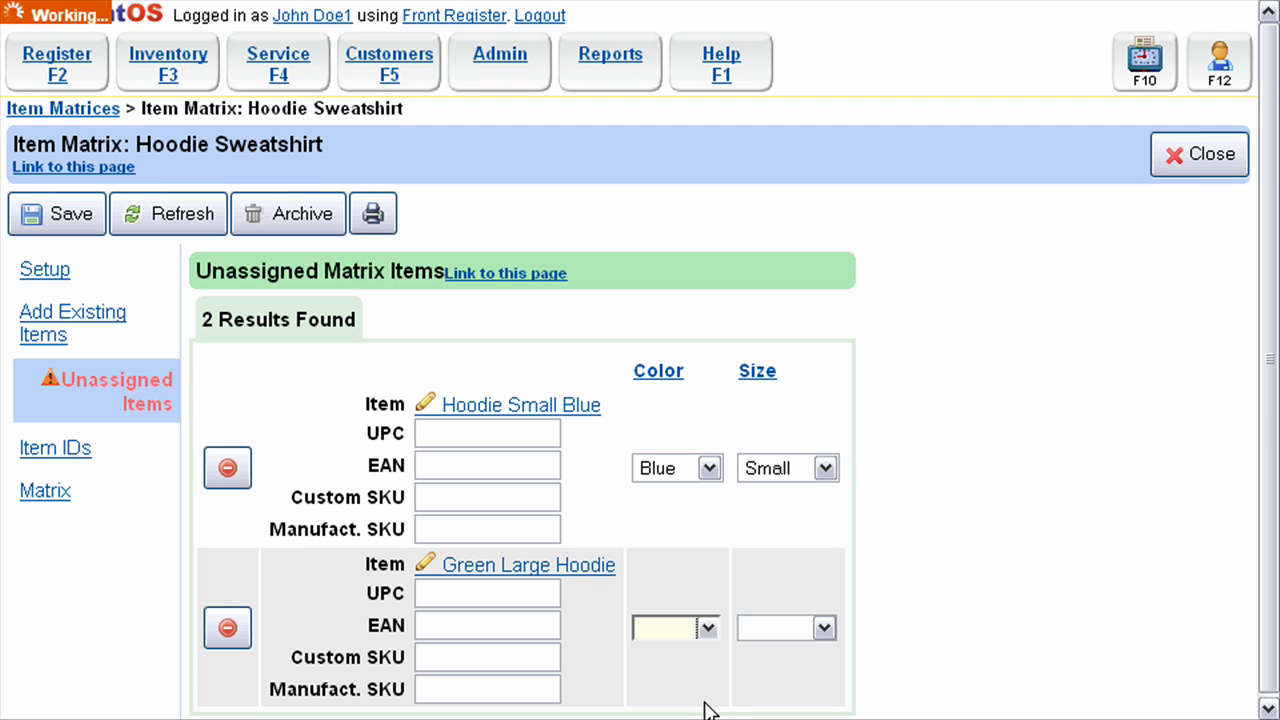
{"action": "left_click", "coordinate": [792, 632]}
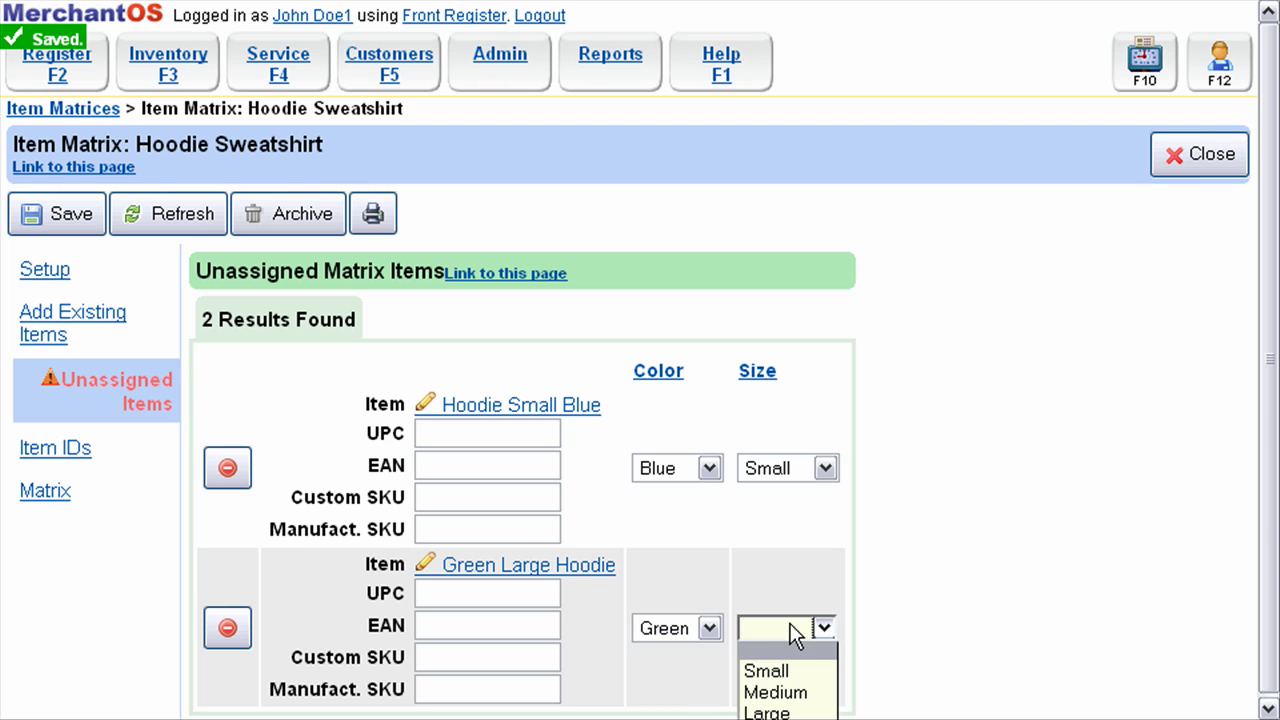
{"action": "left_click", "coordinate": [790, 711]}
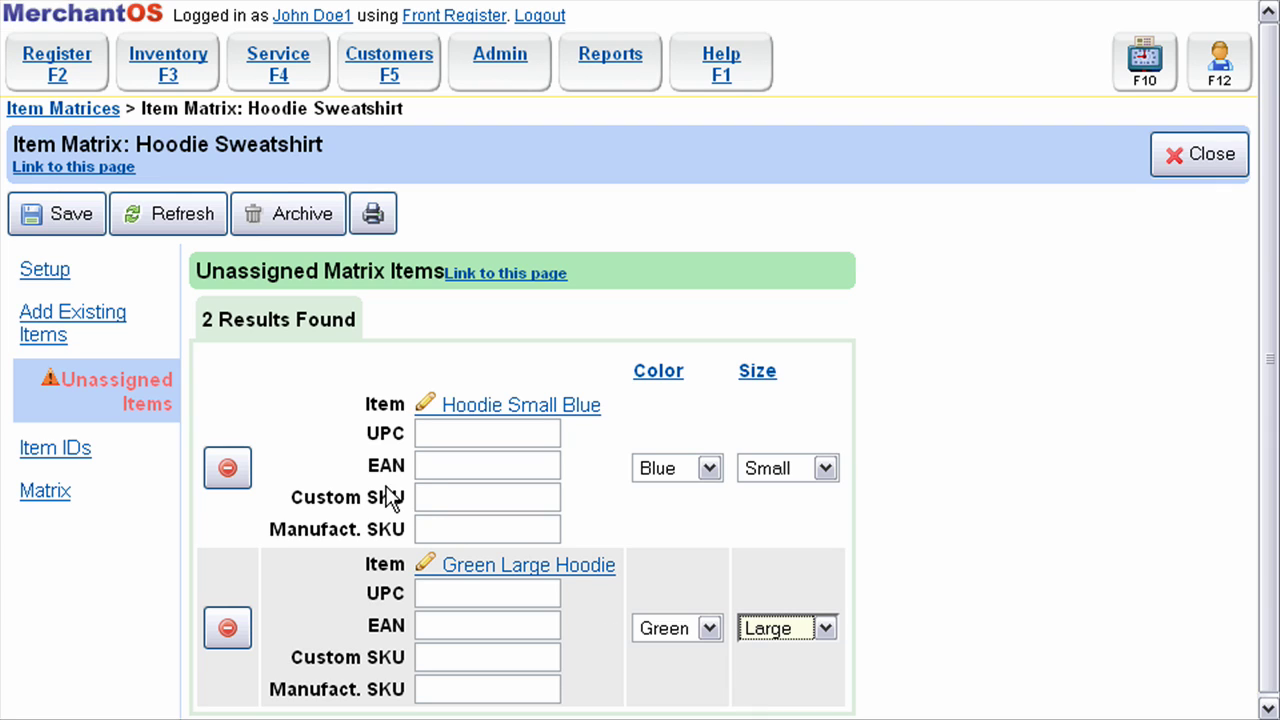
{"action": "left_click", "coordinate": [36, 224]}
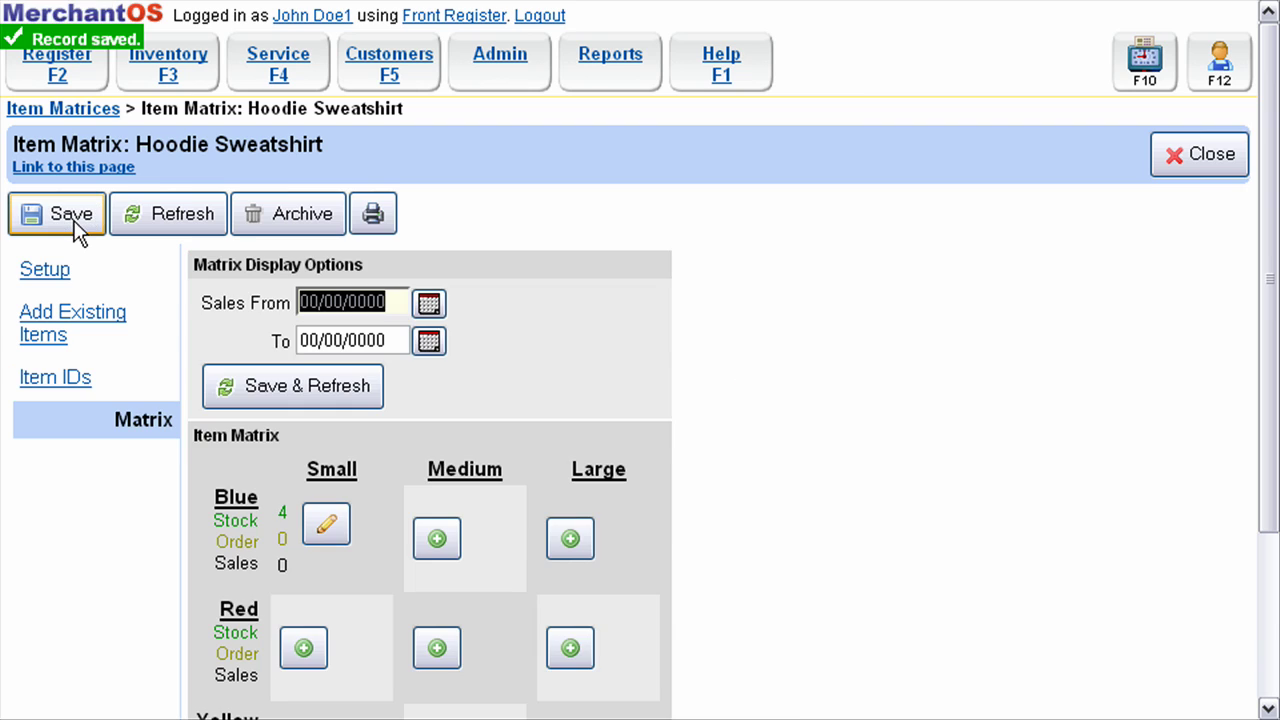
Step: Add a new item at the Red row, Medium column of the matrix grid
{"action": "scroll", "coordinate": [470, 549], "scroll_direction": "down", "scroll_amount": 3}
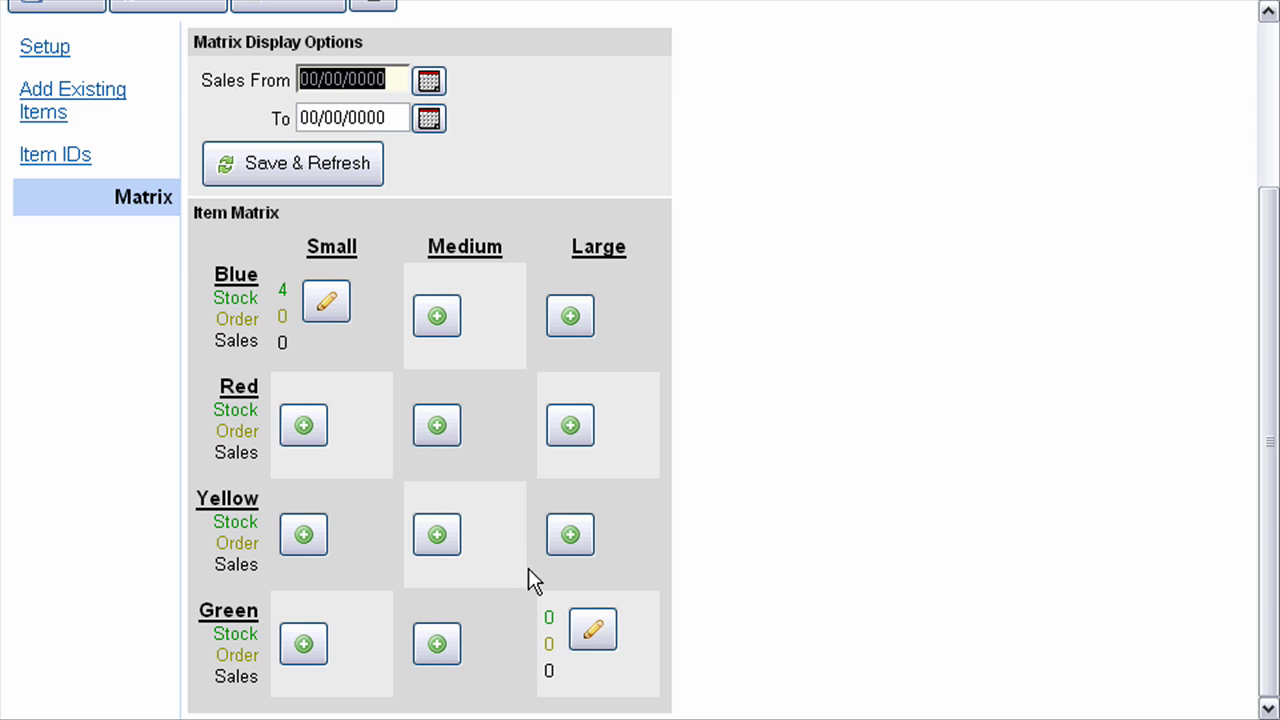
{"action": "left_click", "coordinate": [437, 426]}
{"action": "left_click", "coordinate": [437, 426]}
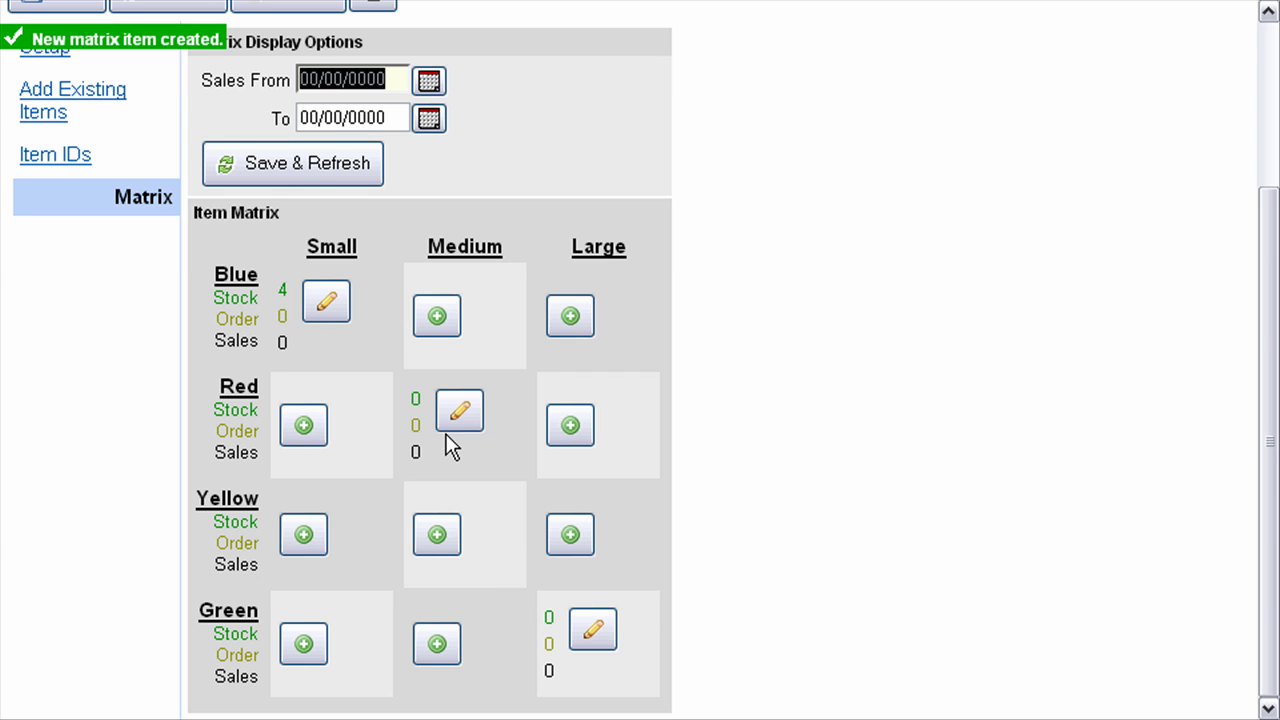
{"action": "scroll", "coordinate": [448, 445], "scroll_direction": "up", "scroll_amount": 3}
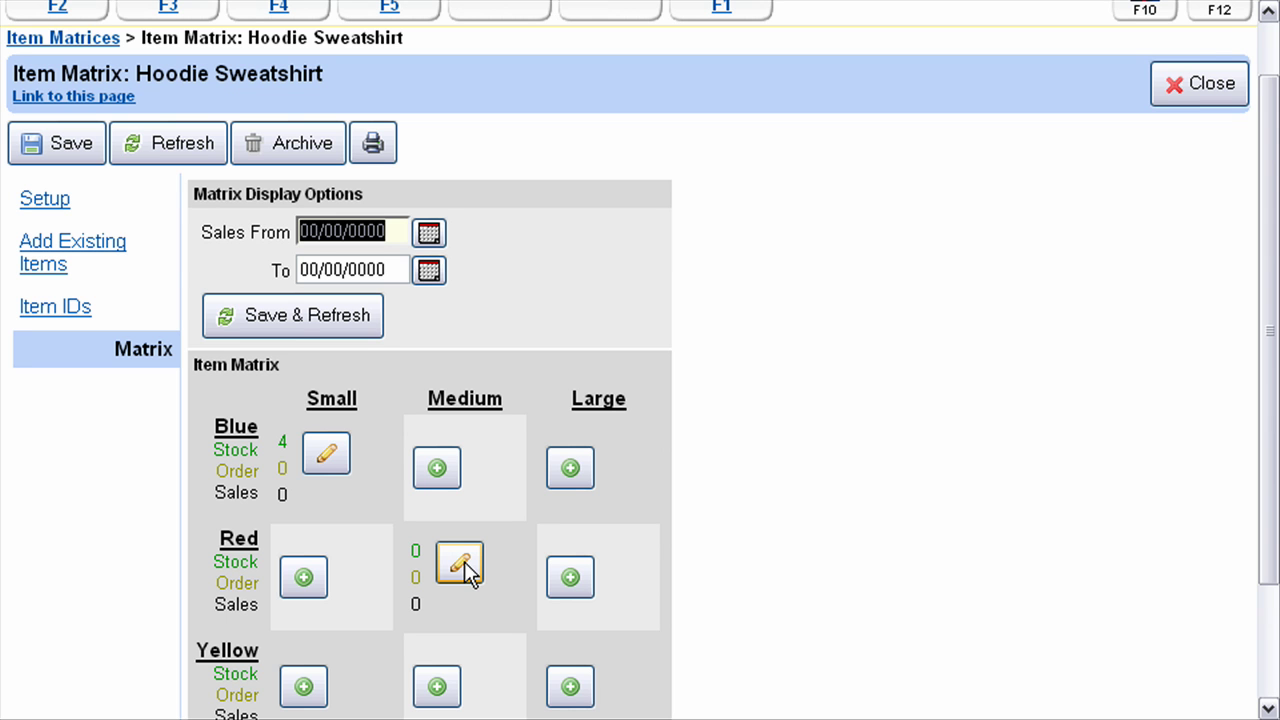
Step: Show the Item IDs page for the Blue Small, Green Large and Red Medium hoodies
{"action": "left_click", "coordinate": [47, 213]}
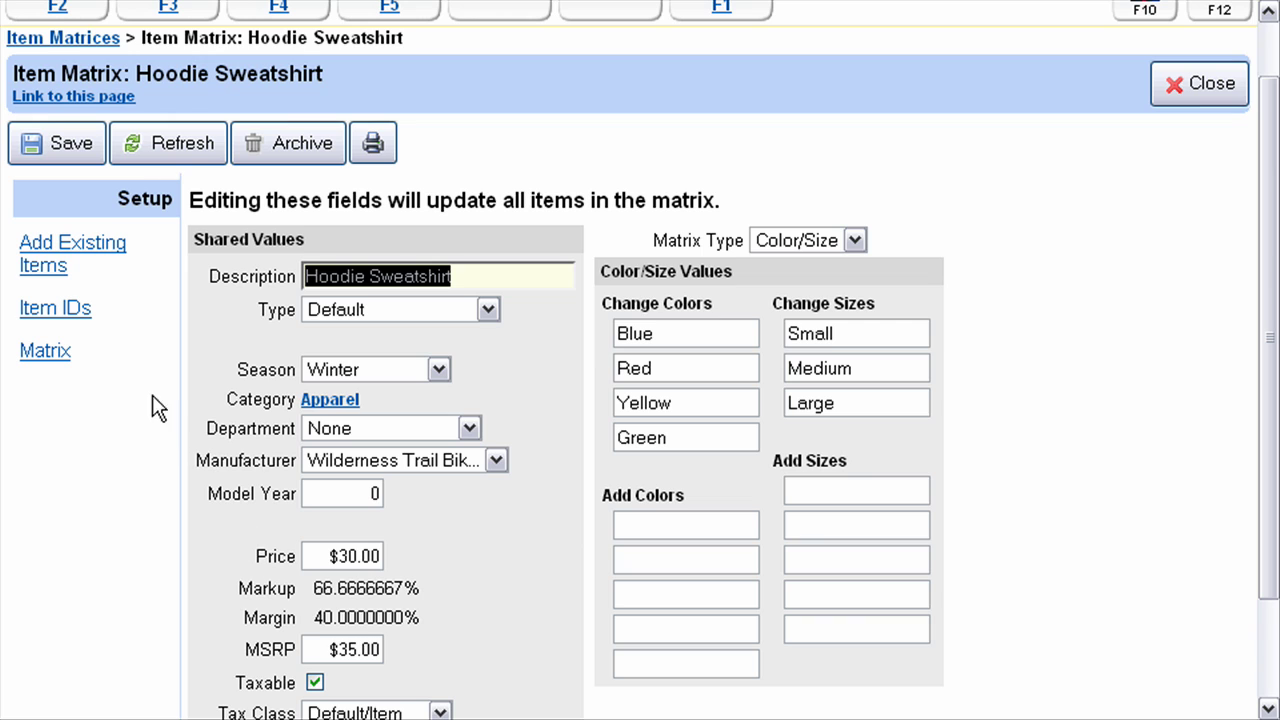
{"action": "left_click", "coordinate": [72, 312]}
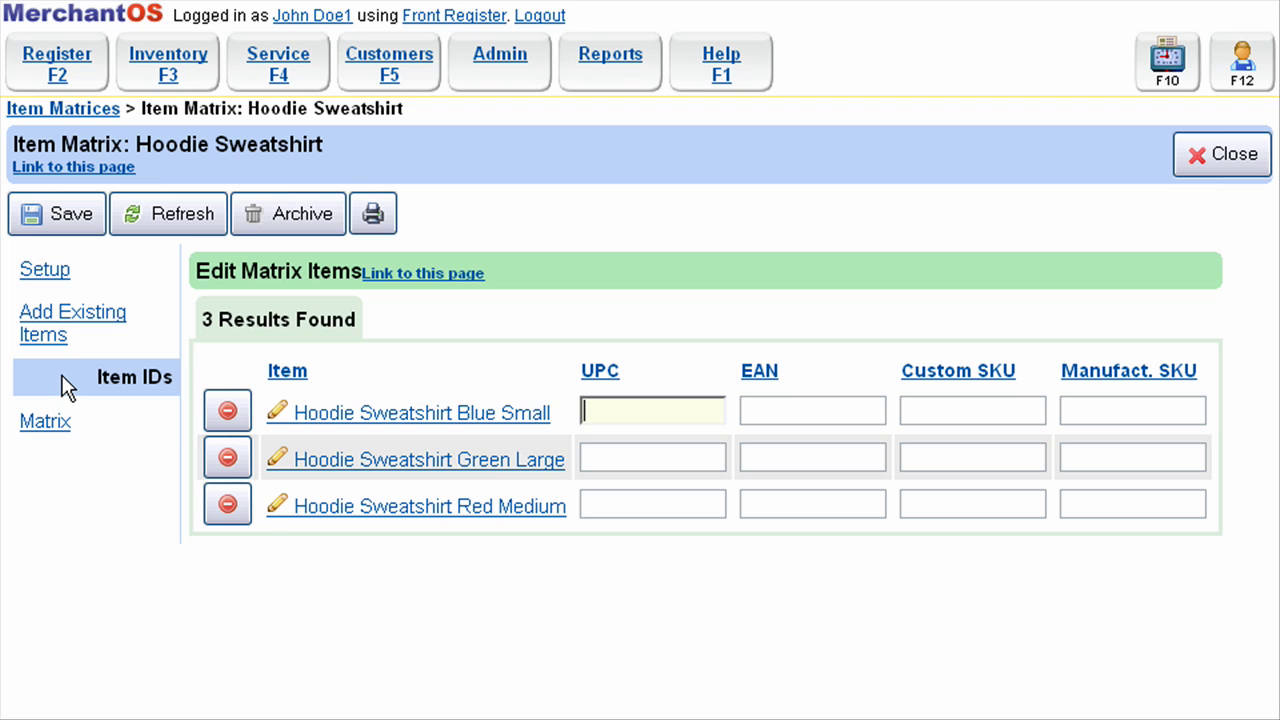
Step: Set the shared price in Setup to 35 and save
{"action": "left_click", "coordinate": [50, 279]}
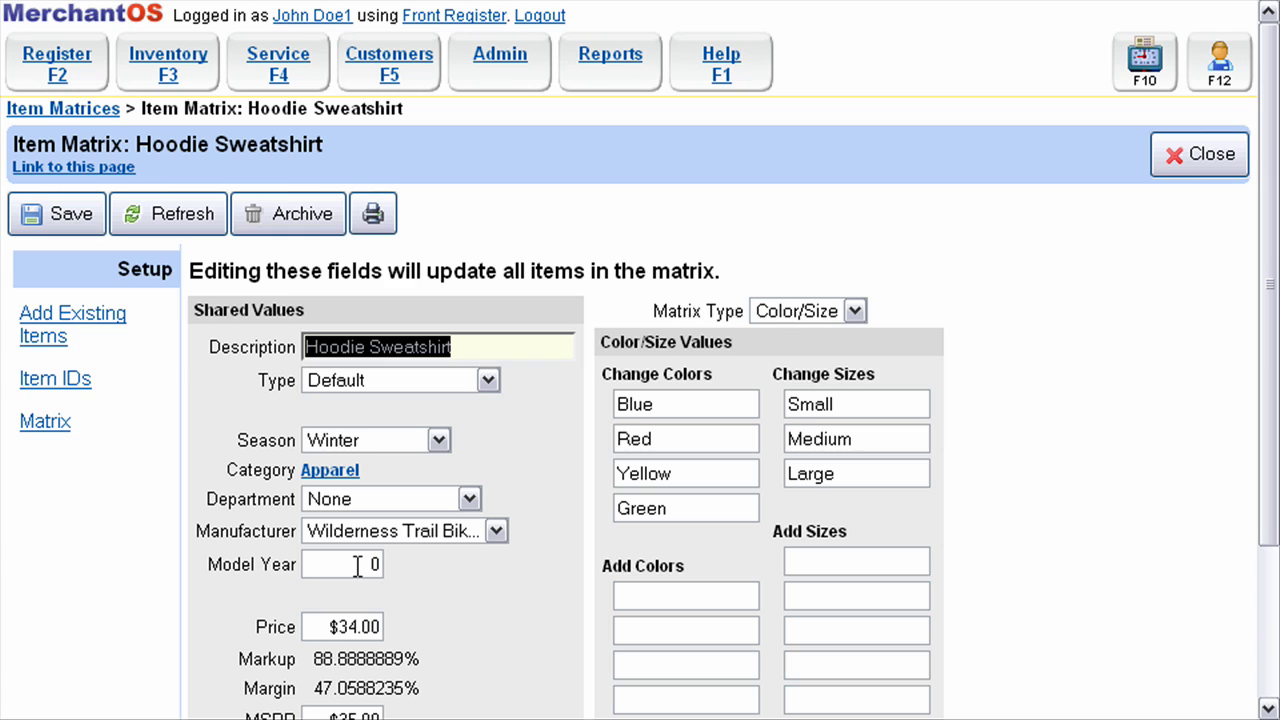
{"action": "left_click", "coordinate": [355, 626]}
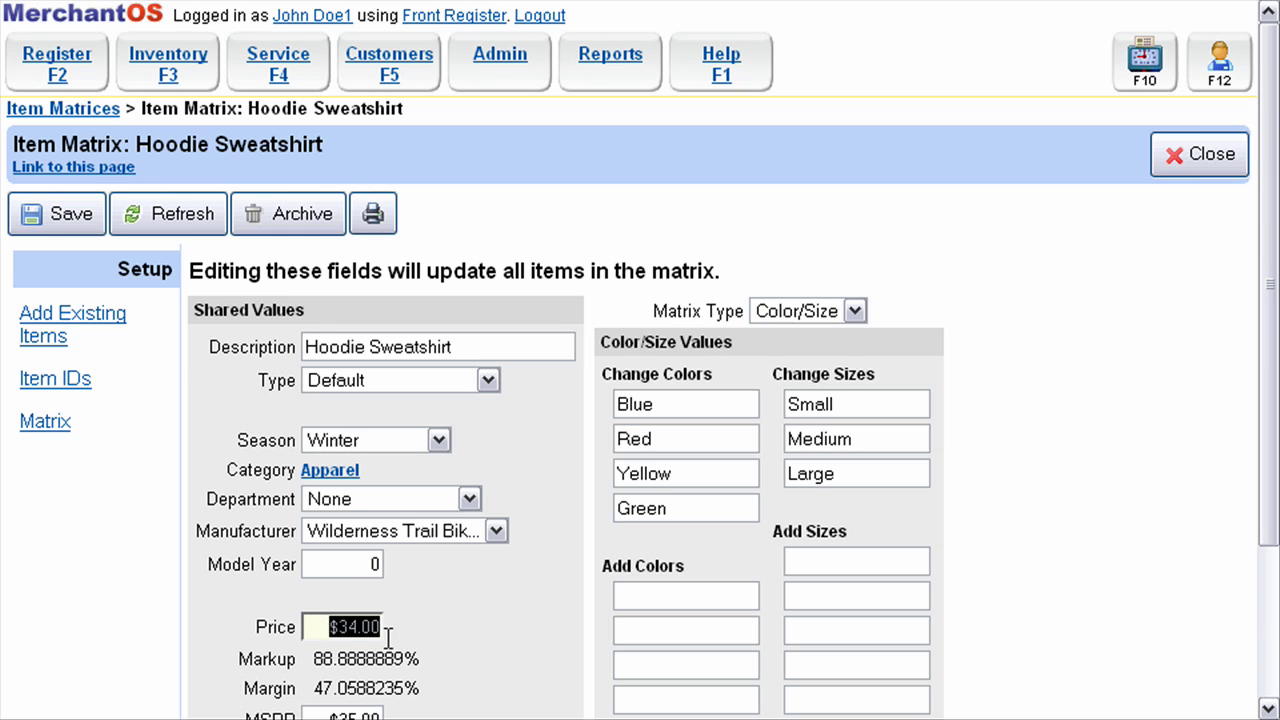
{"action": "type", "text": "35"}
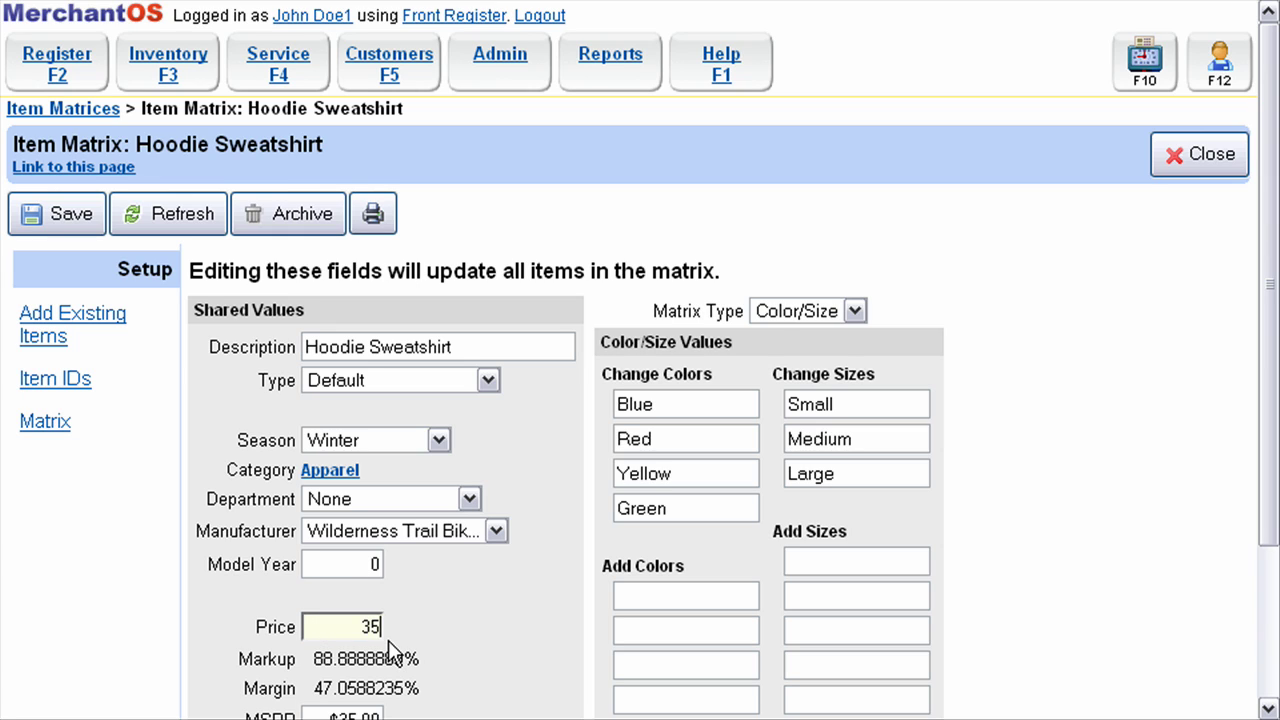
{"action": "left_click", "coordinate": [39, 212]}
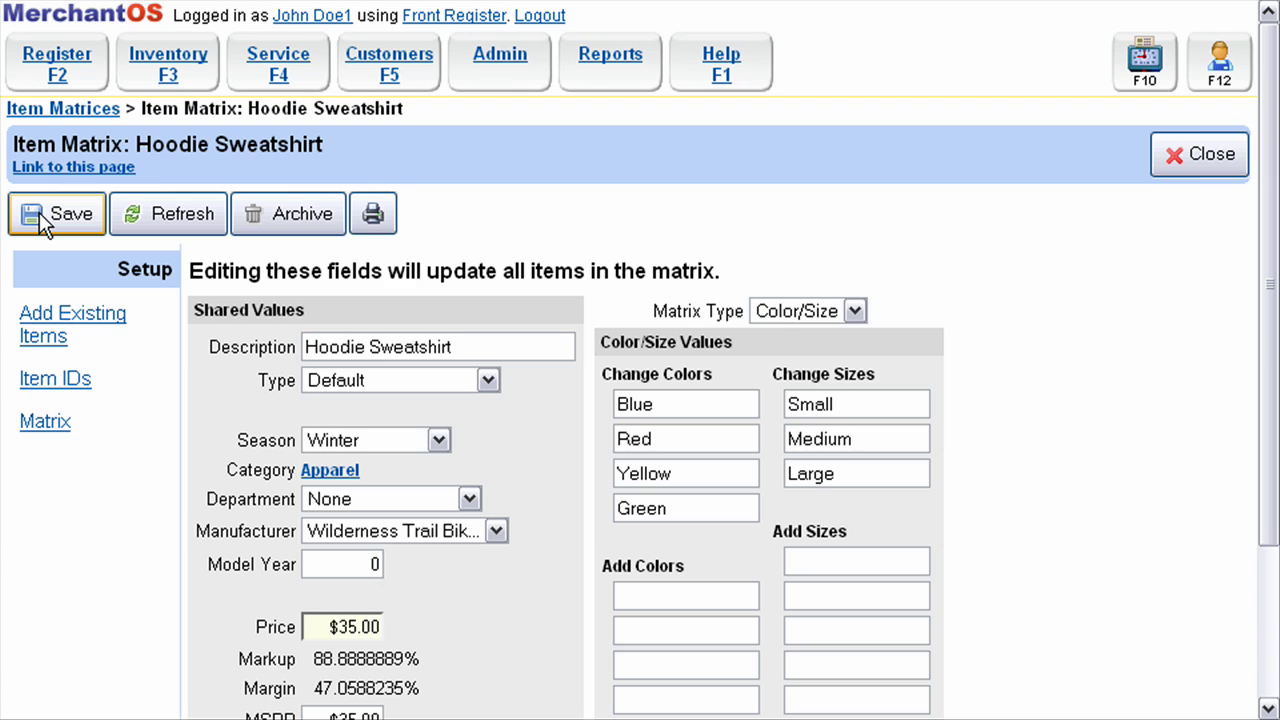